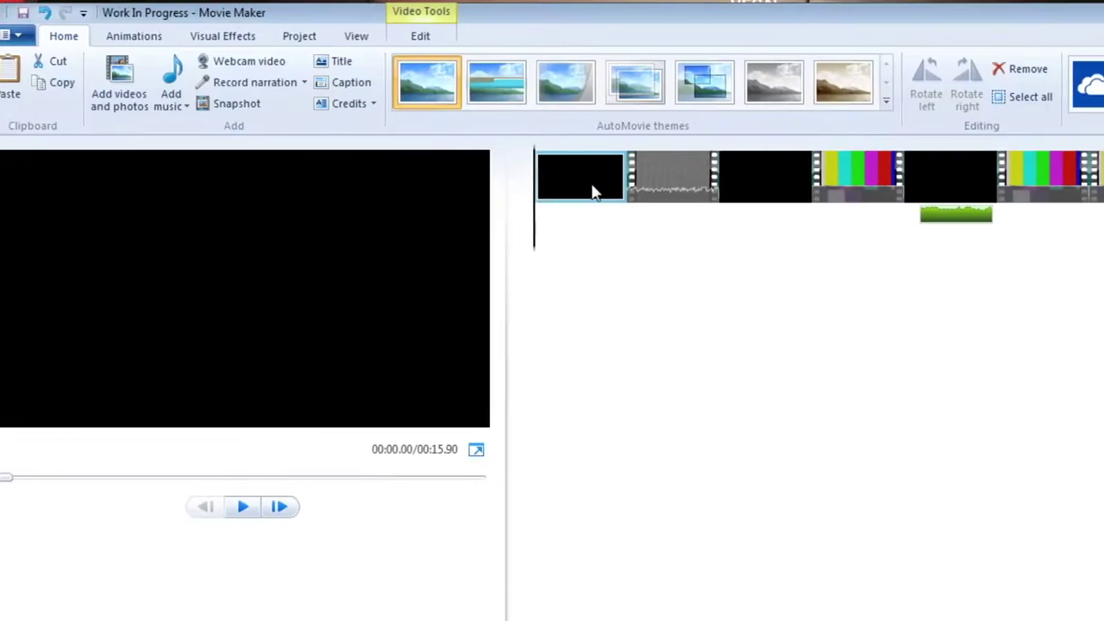
- Move the opening black clip after the colour bars, shift the music earlier, and open Fix Item
left_click_drag(362, 112, 672, 118)
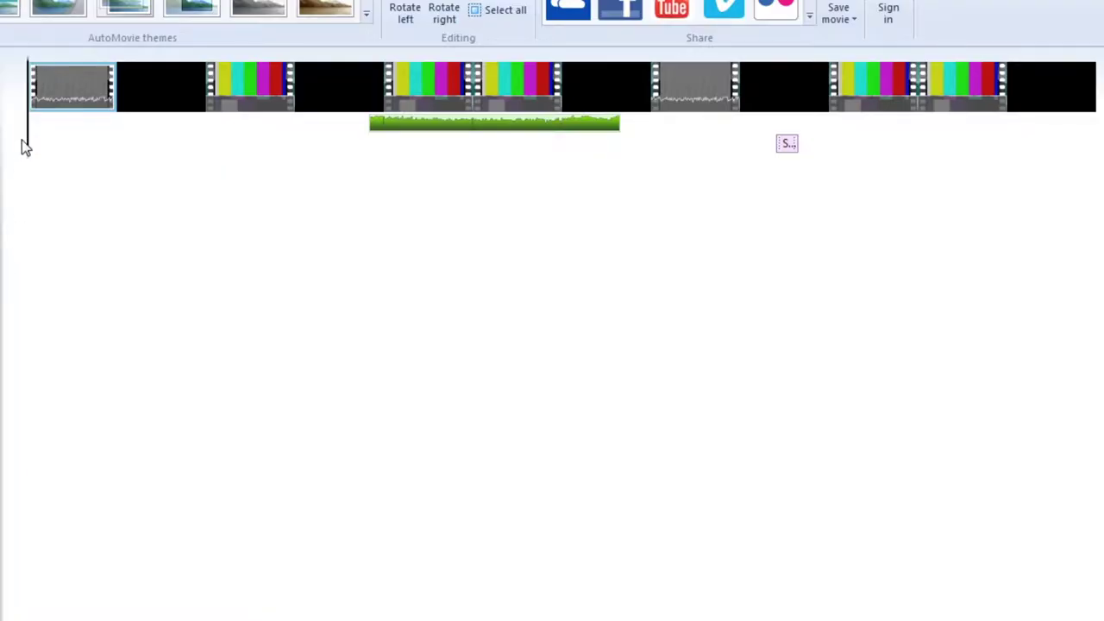
left_click_drag(26, 146, 151, 136)
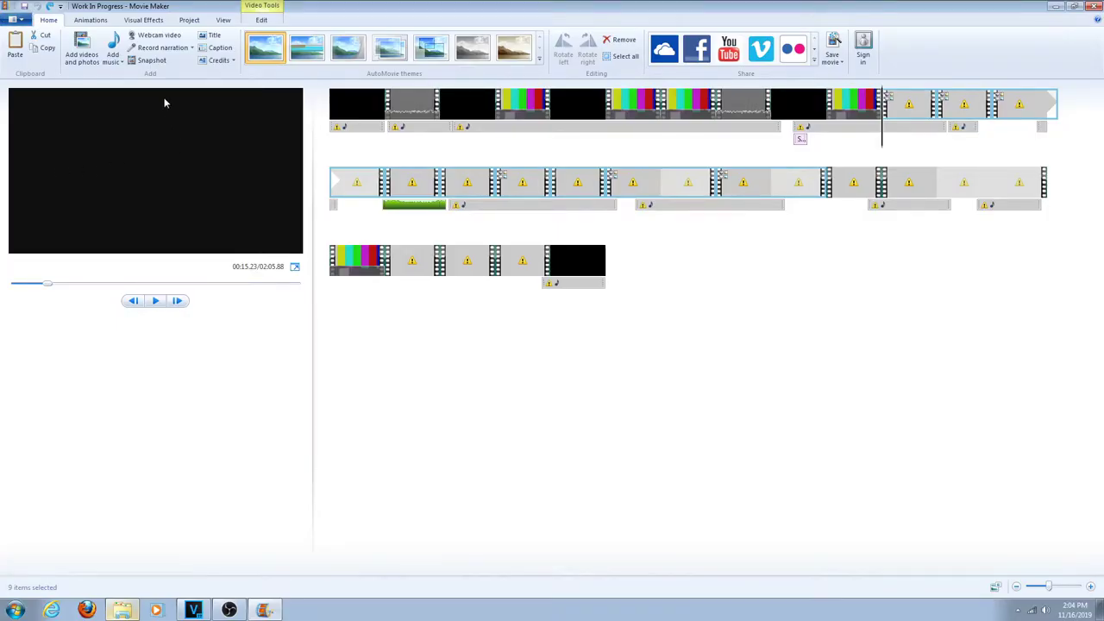
left_click(537, 206)
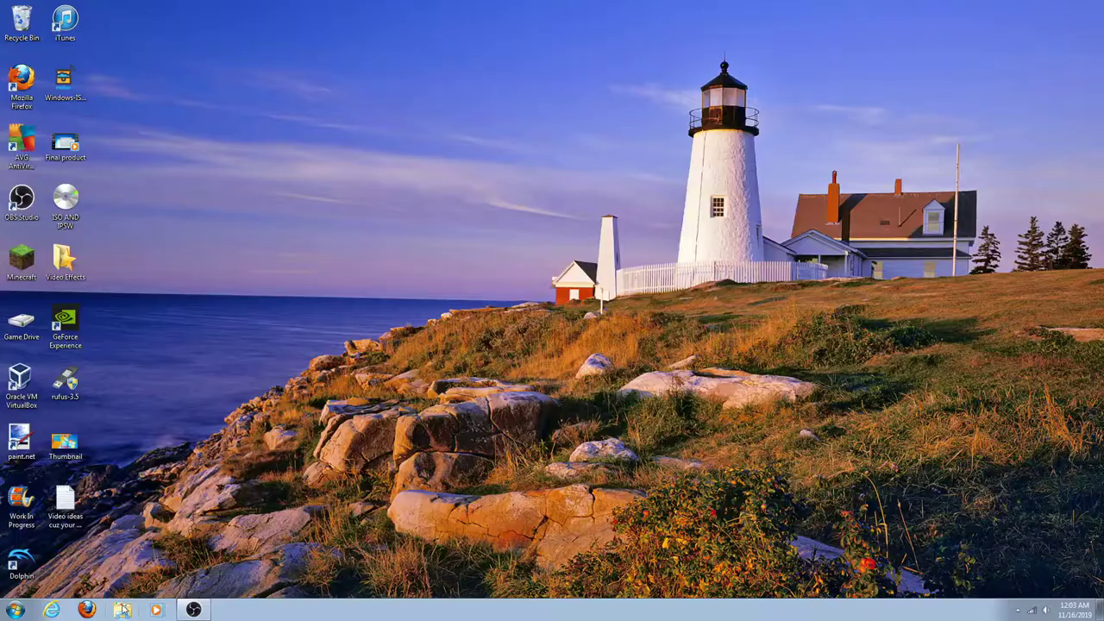
- Browse the DVD RW Drive (D:) in Explorer and open its Manuals folder
left_click(121, 610)
left_click(81, 305)
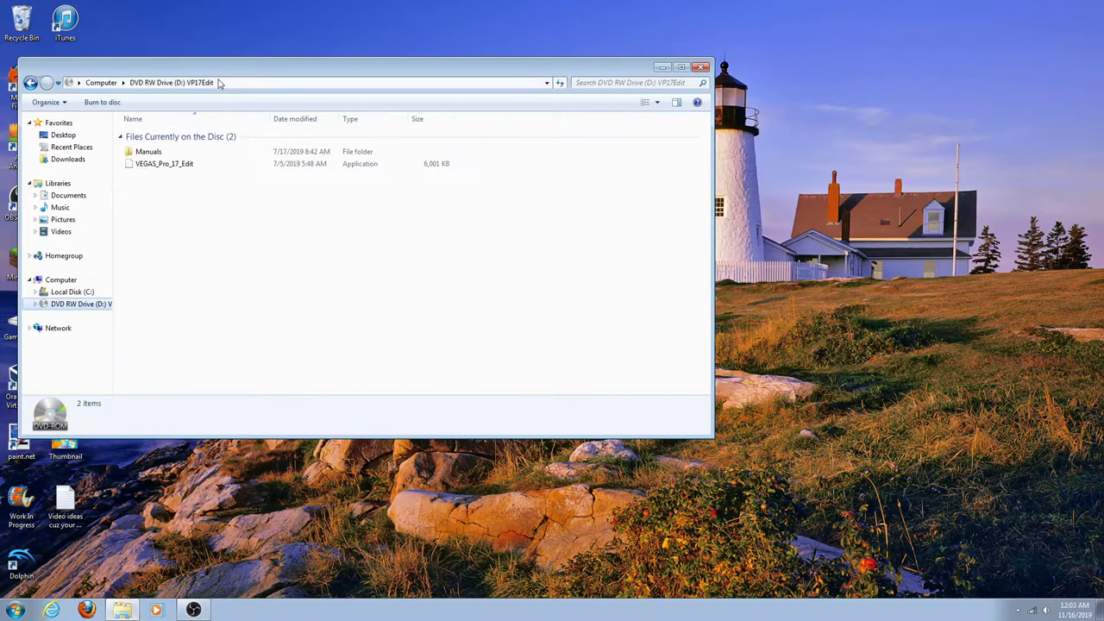
left_click_drag(215, 76, 454, 127)
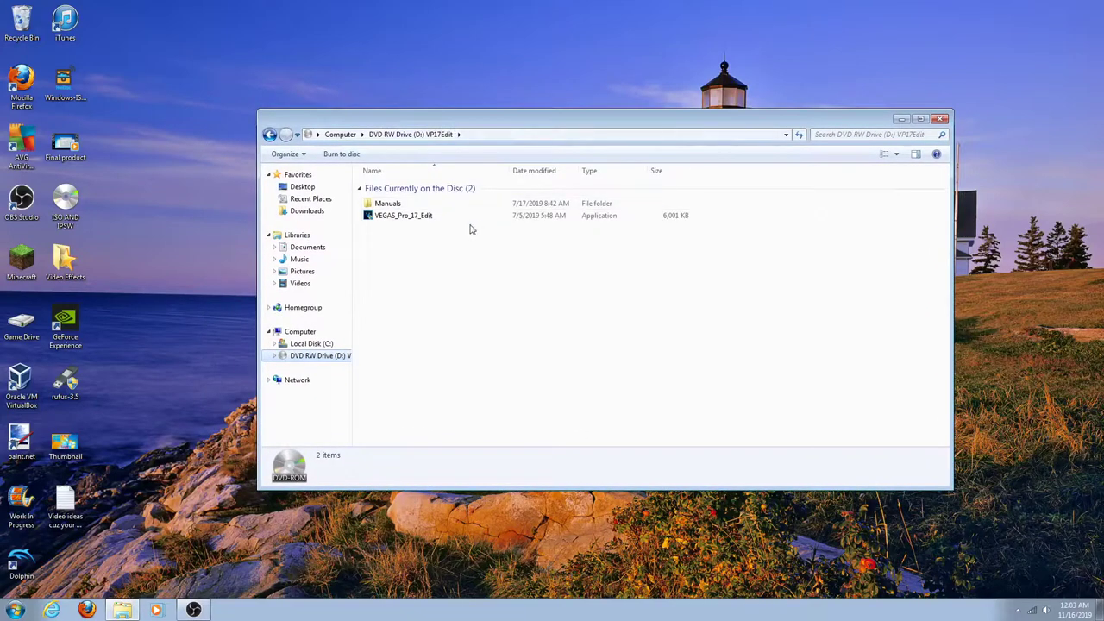
double_click(427, 207)
- Open the English manual VEGAS_Pro_17_EN, close it, and return to the disc's top folder
key("ctrl+a")
left_click(389, 294)
left_click(398, 216)
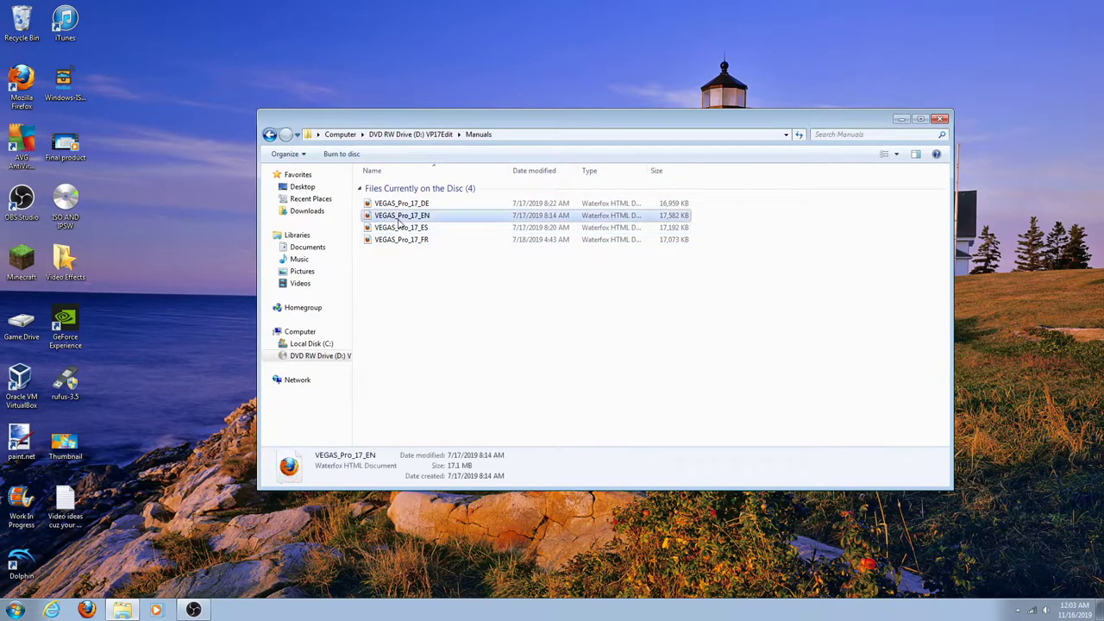
key("Return")
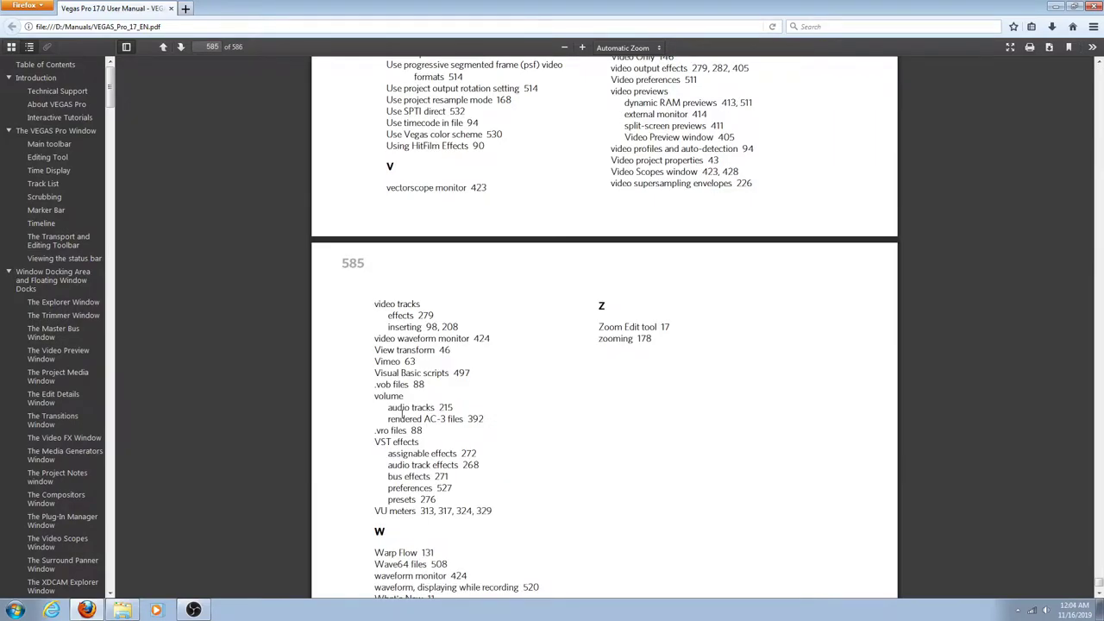
left_click(1093, 6)
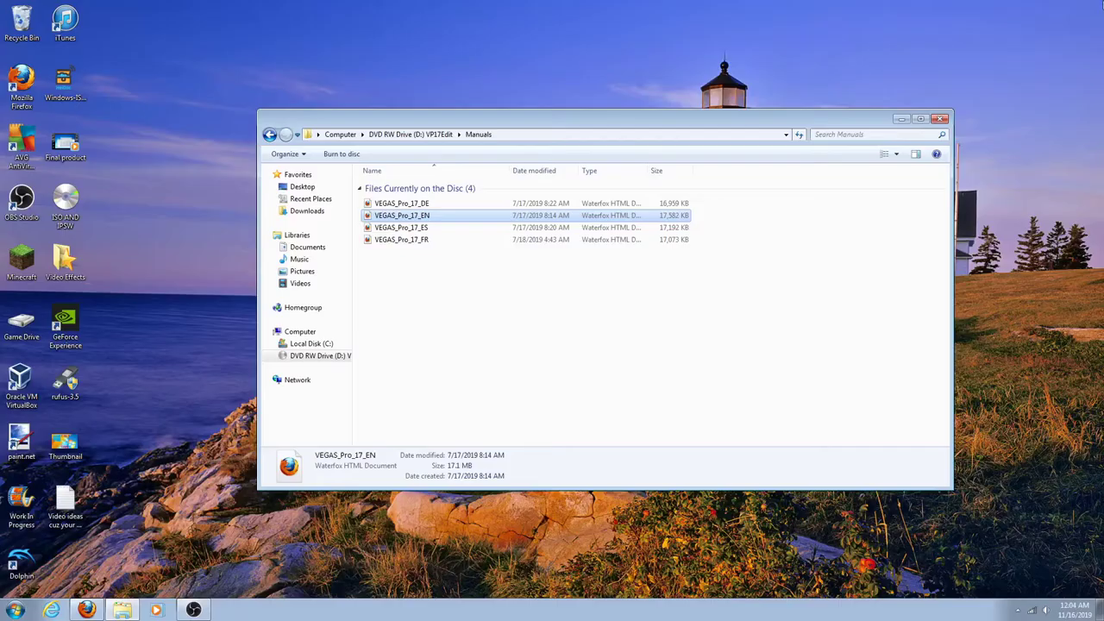
left_click(269, 135)
- Launch VEGAS_Pro_17_Edit setup from the disc and check system requirements online while it loads
left_click(402, 215)
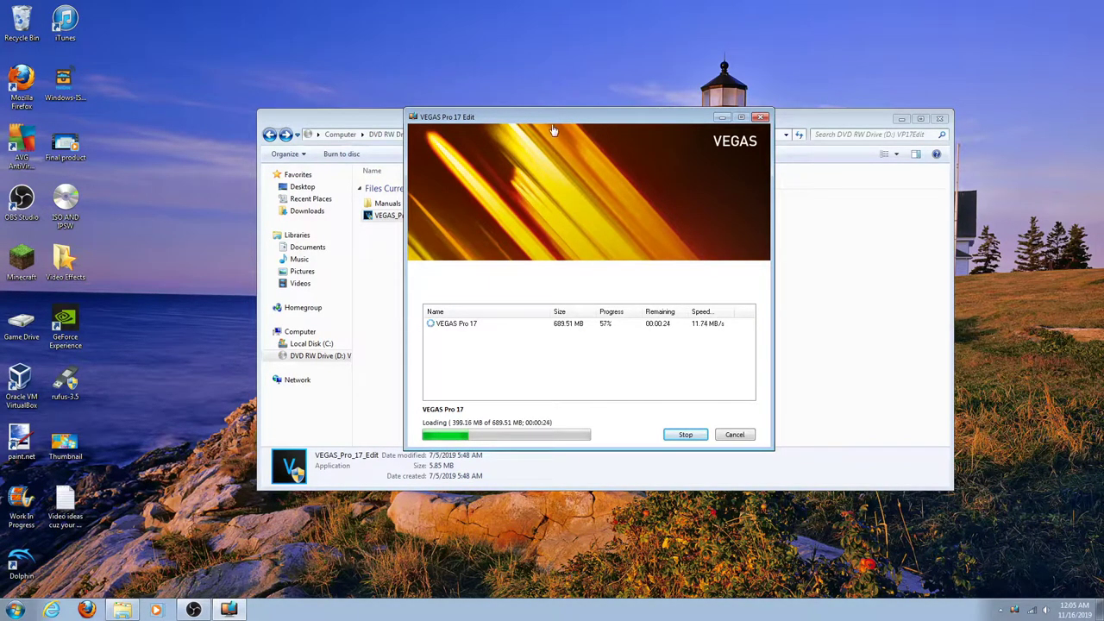
left_click_drag(546, 126, 529, 152)
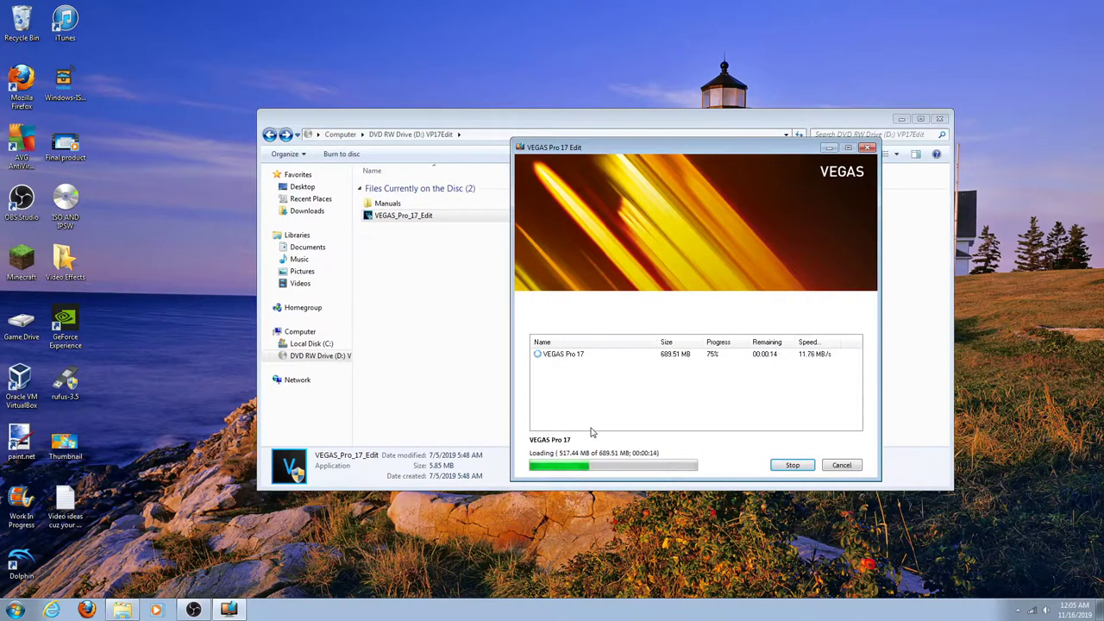
left_click(86, 610)
scroll(388, 302, "down", 2)
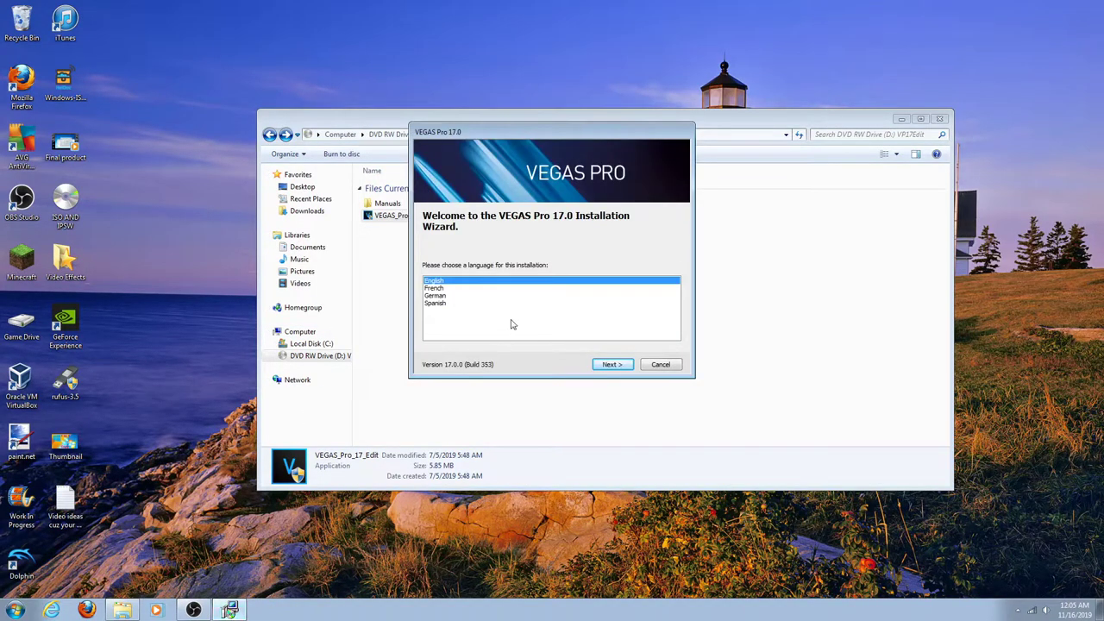
- Continue in English, accept the licence, enable the desktop shortcut, and install to C:\Program Files\VEGAS\VEGAS Pro 17.0
left_click(612, 364)
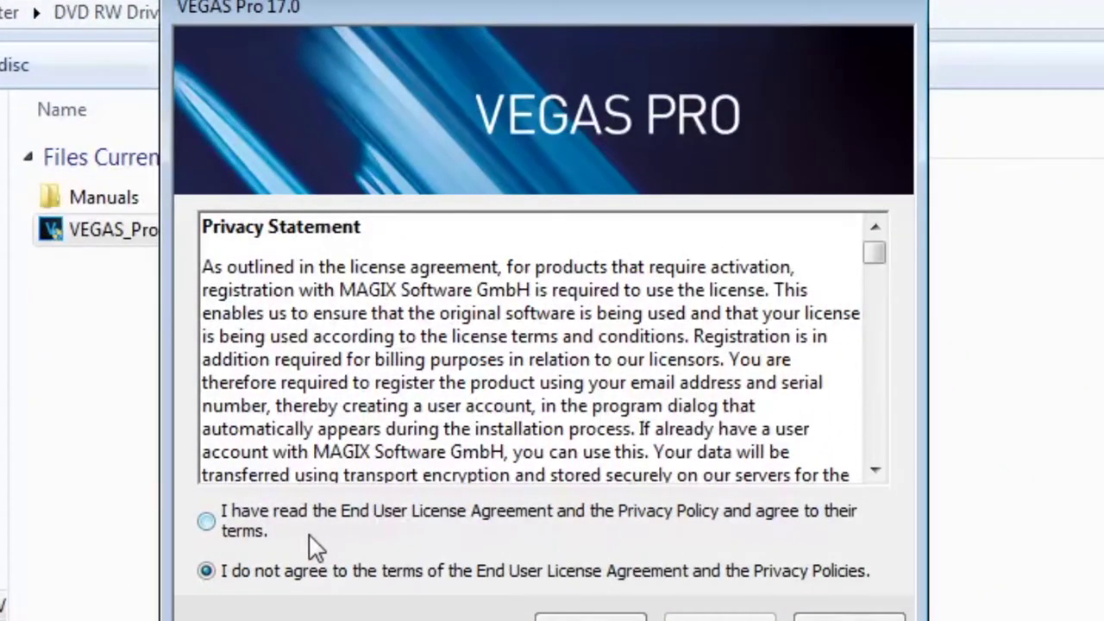
left_click(310, 520)
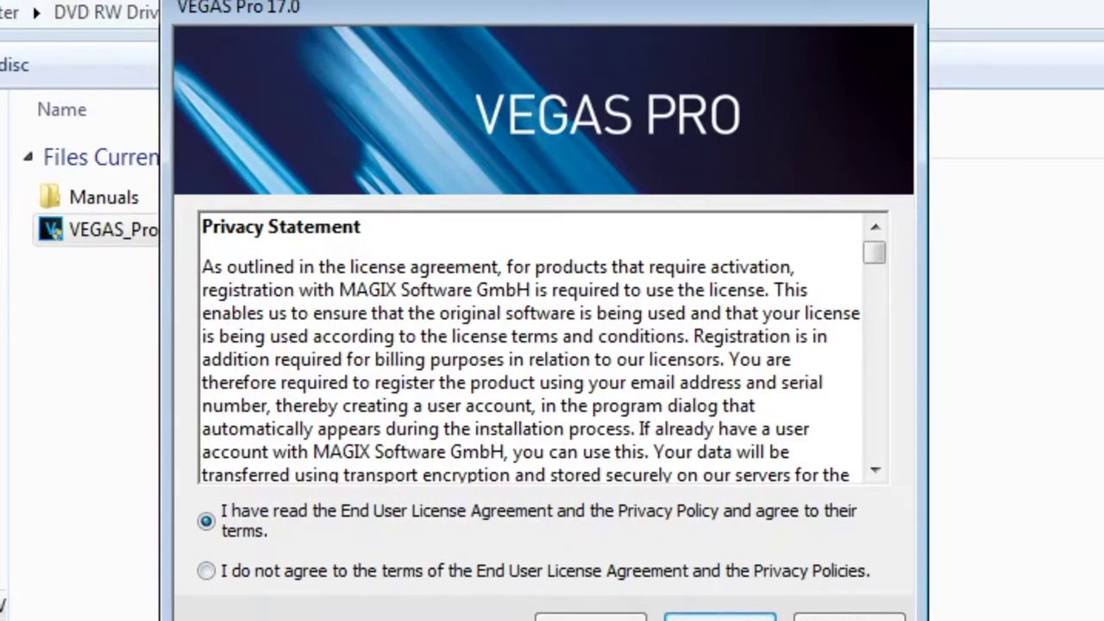
key("Return")
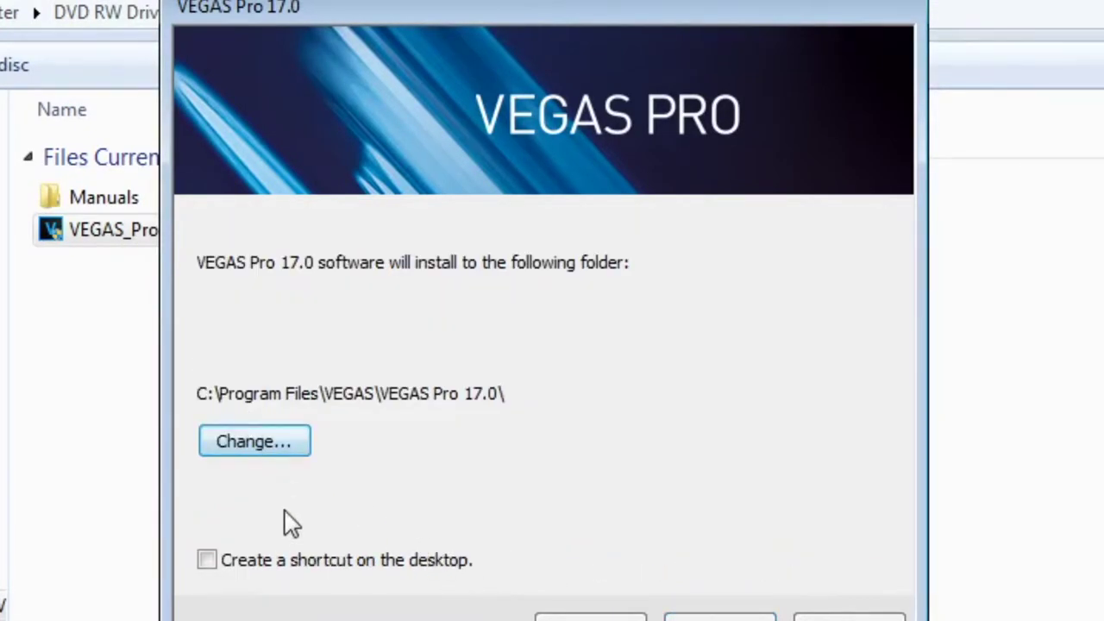
left_click(272, 558)
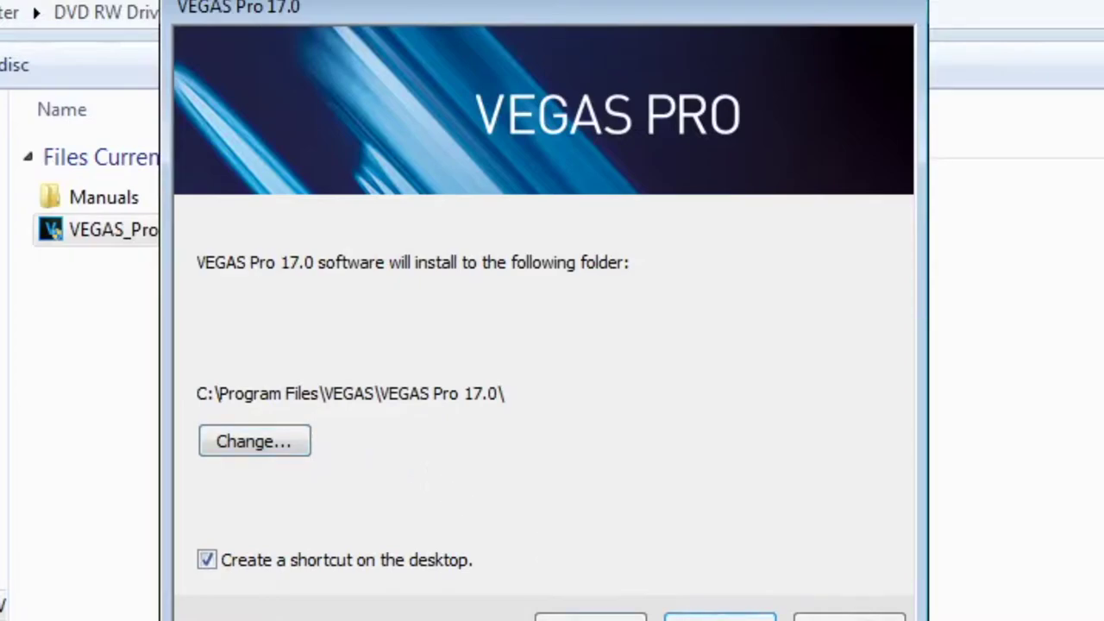
left_click(720, 617)
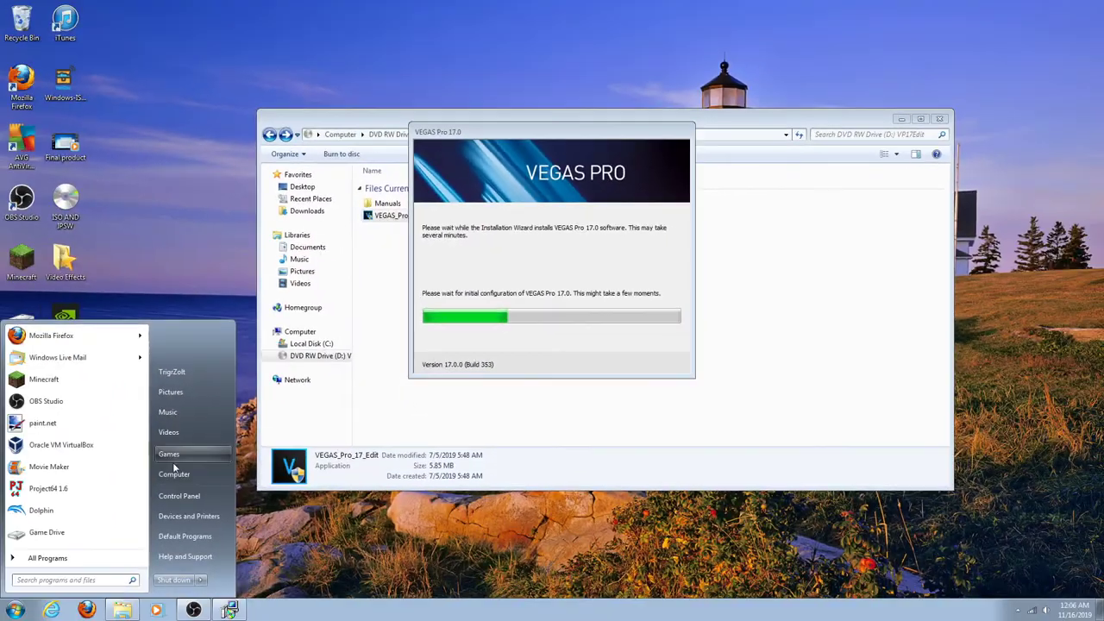
- View the Computer's System properties from its context menu, then close that window
right_click(176, 457)
right_click(164, 474)
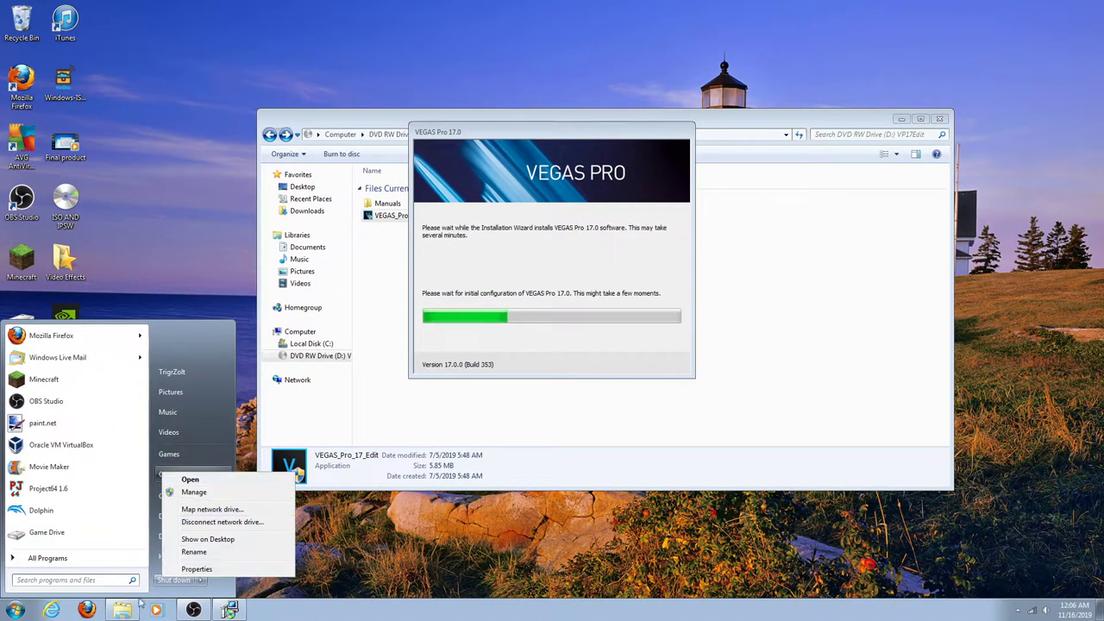
key("Escape")
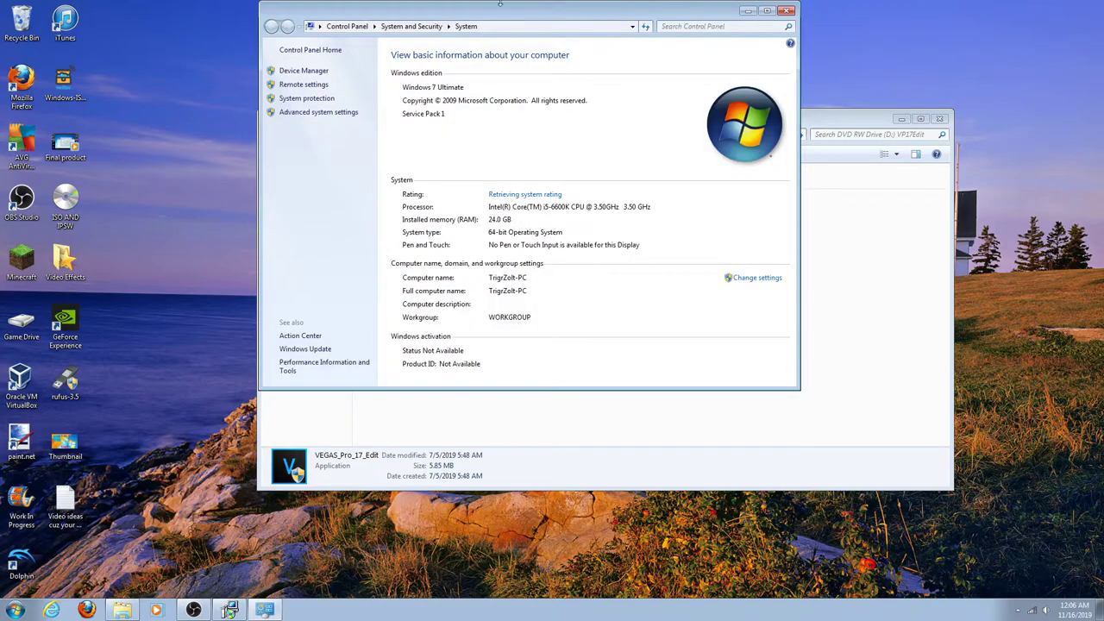
left_click_drag(498, 17, 736, 110)
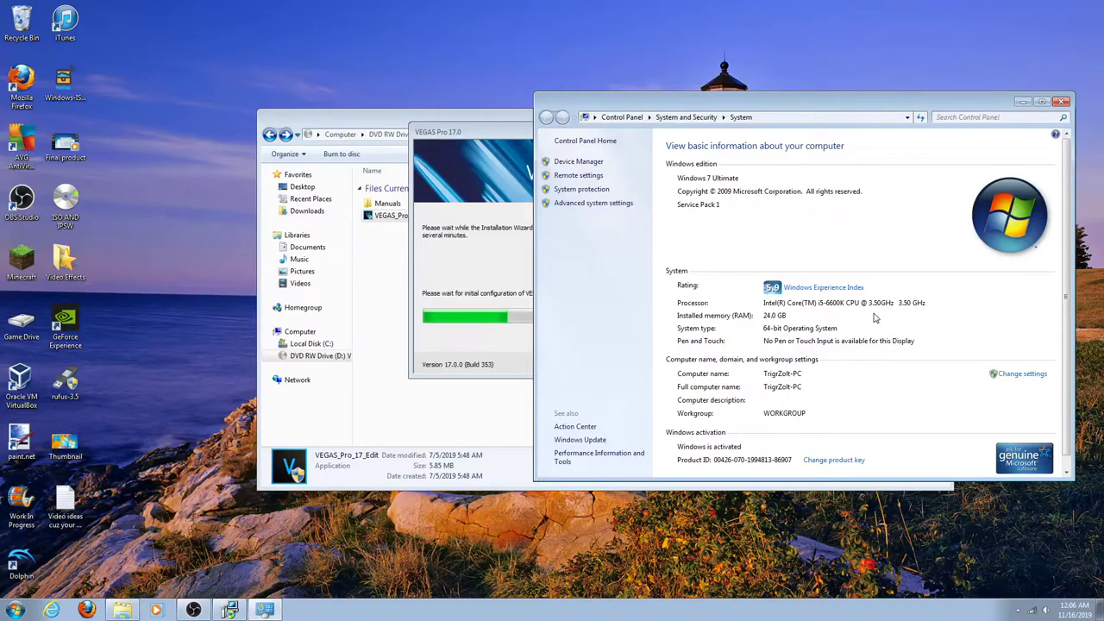
left_click(1061, 103)
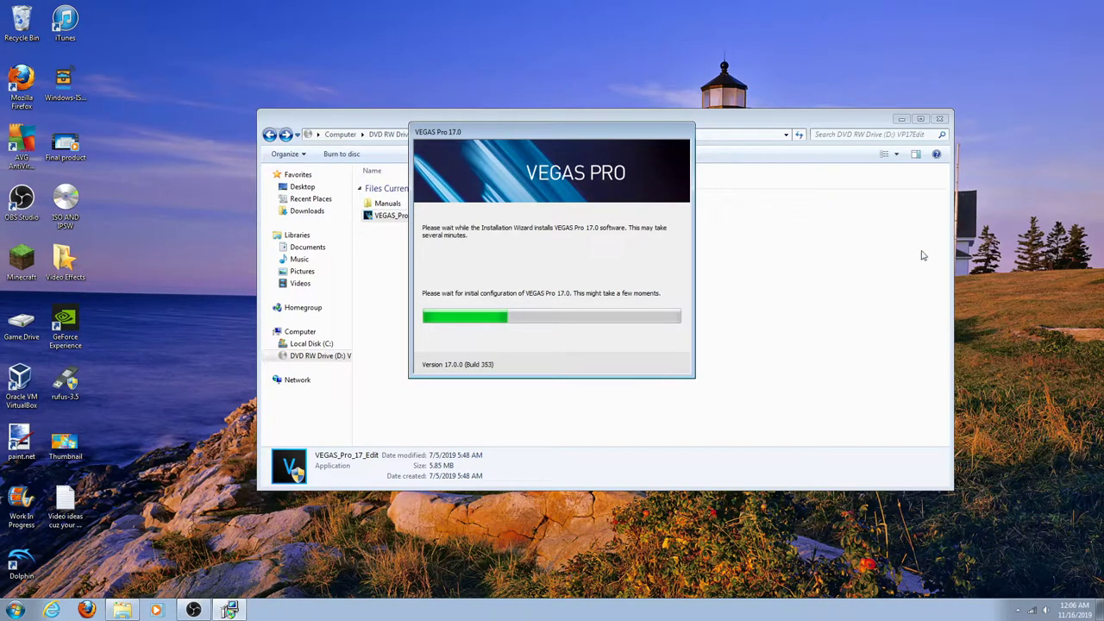
- Open the Start menu and move the installer window aside while installation finishes
left_click(18, 610)
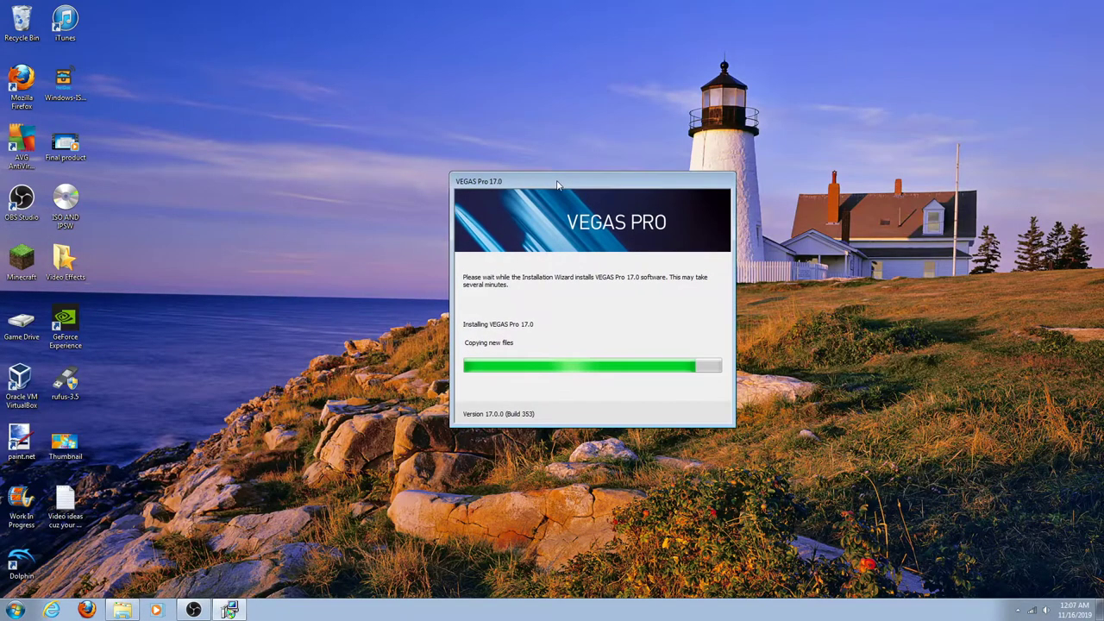
left_click_drag(551, 181, 527, 198)
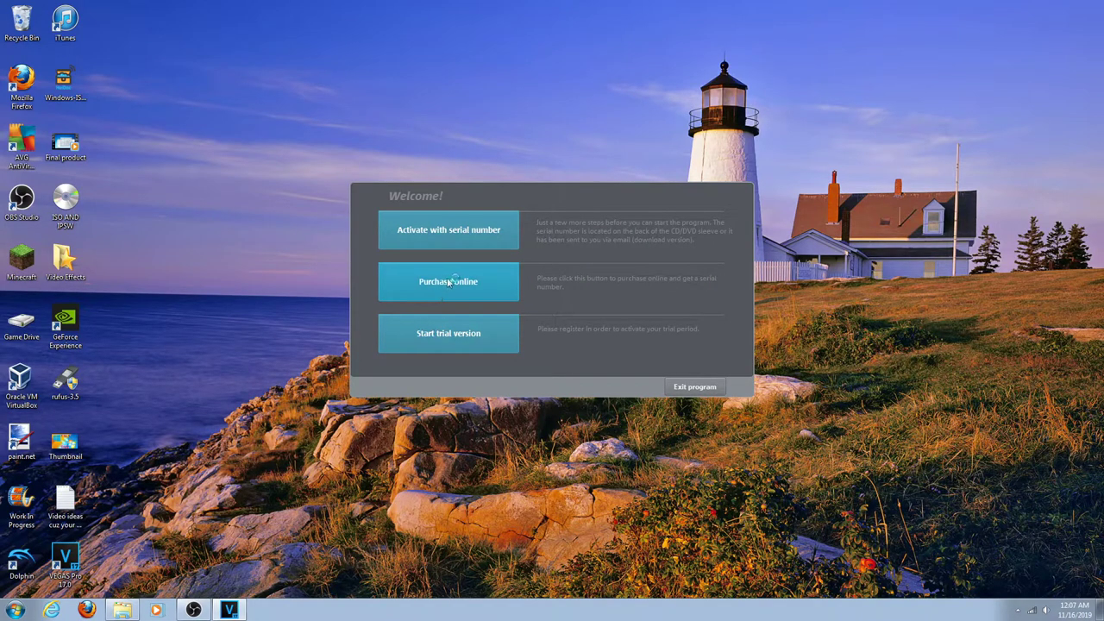
- Choose 'Activate with serial number' on the VEGAS Pro 17 welcome screen
left_click(449, 245)
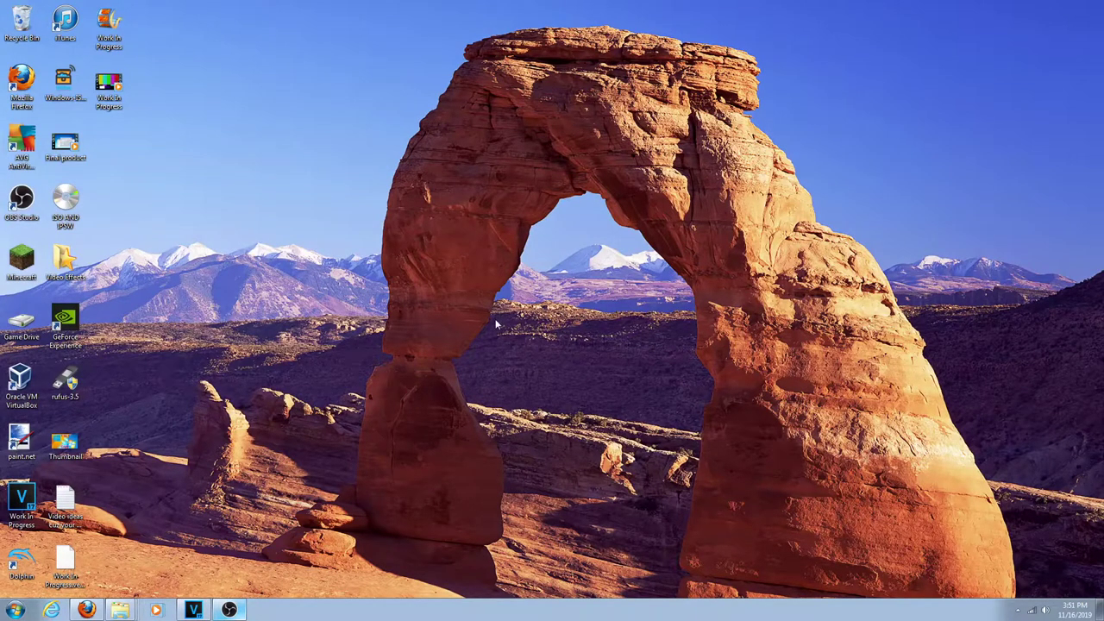
- Restore the Work In Progress project from the taskbar and scroll along its timeline tracks
left_click(193, 610)
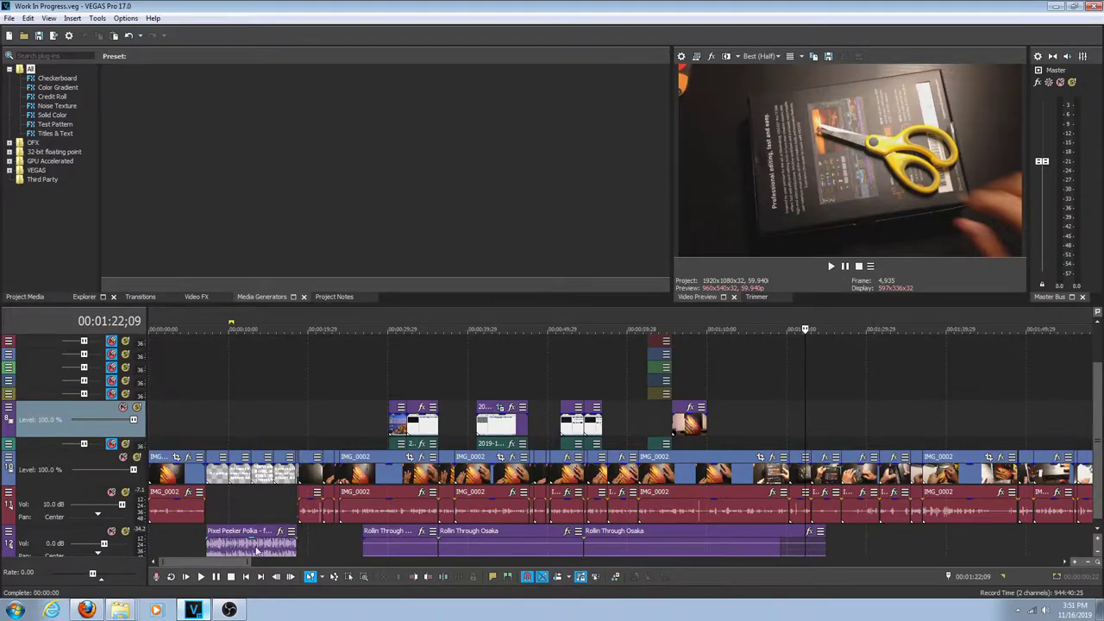
mouse_move(221, 566)
scroll(1101, 435, "up", 2)
scroll(1100, 435, "down", 4)
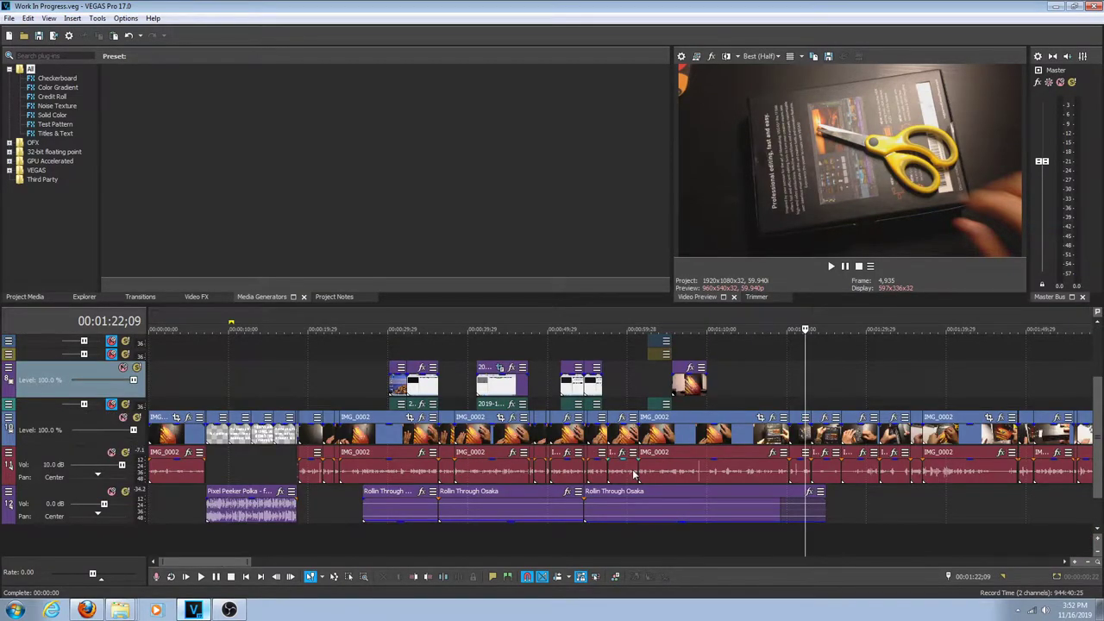
left_click_drag(191, 561, 310, 558)
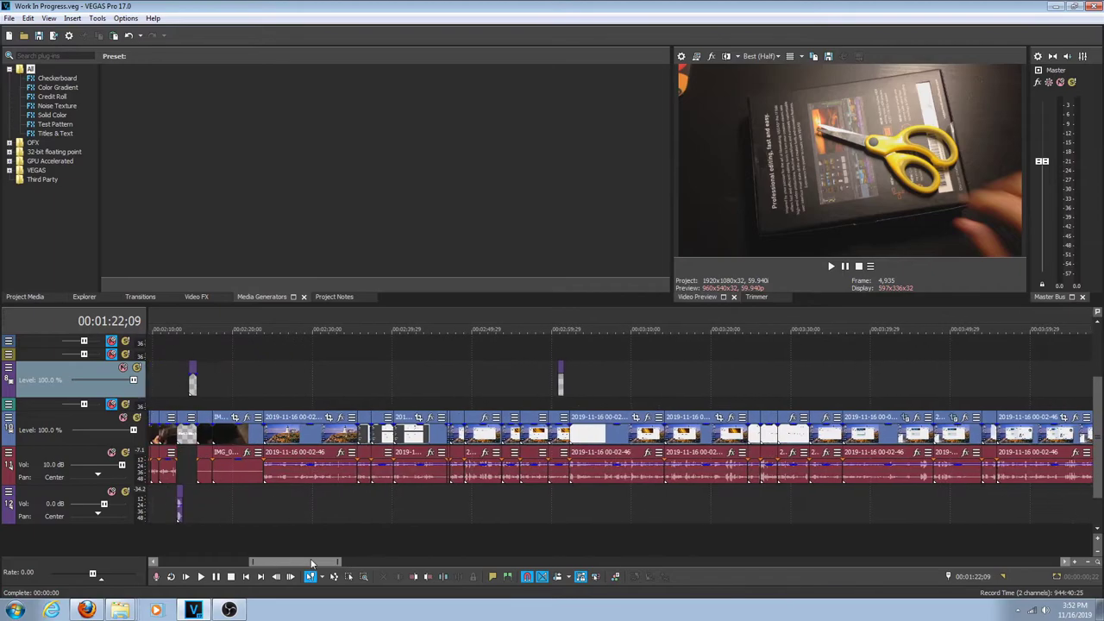
- Select the clip near 00:03:01, step back, and place the play cursor at 00:02:28;29
left_click(570, 386)
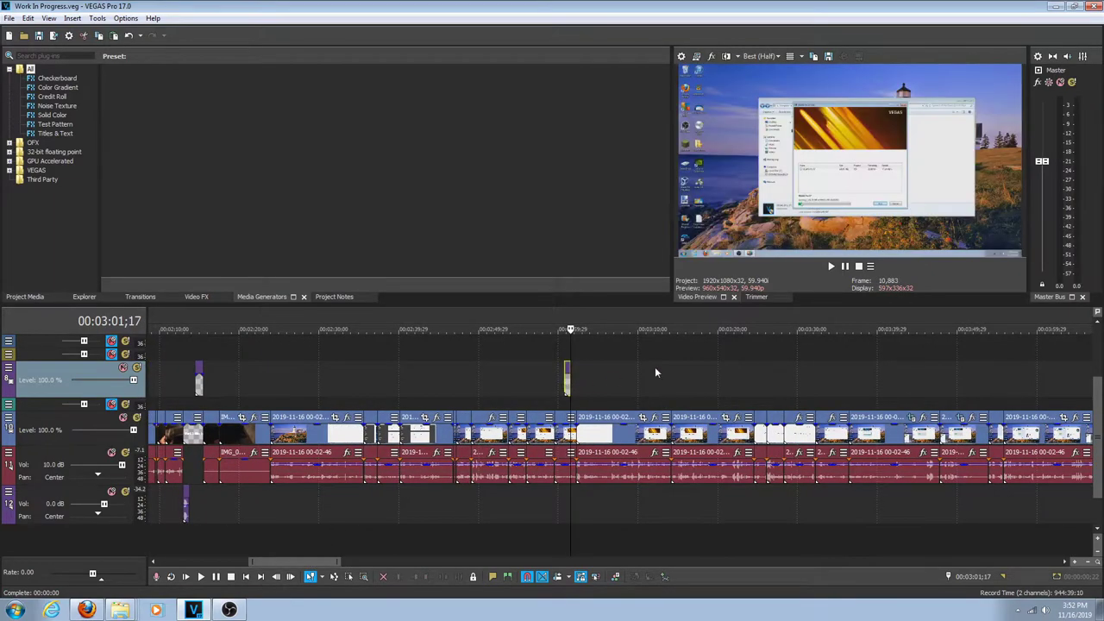
key("Left")
key("Left")
key("Left")
key("Left")
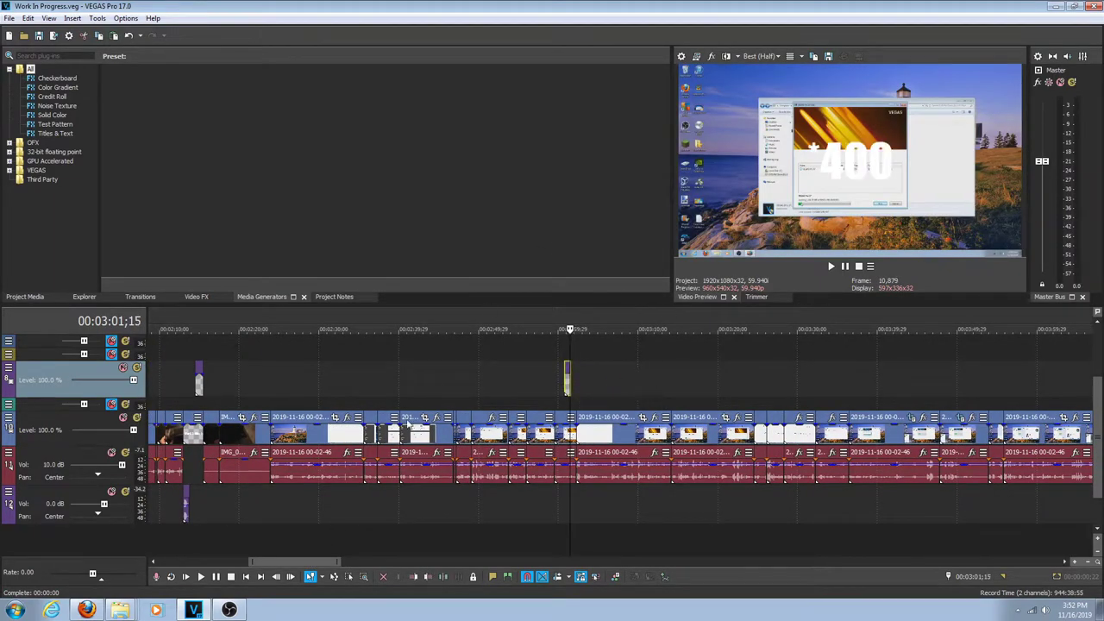
left_click(314, 538)
left_click_drag(316, 560, 200, 561)
scroll(1097, 431, "up", 3)
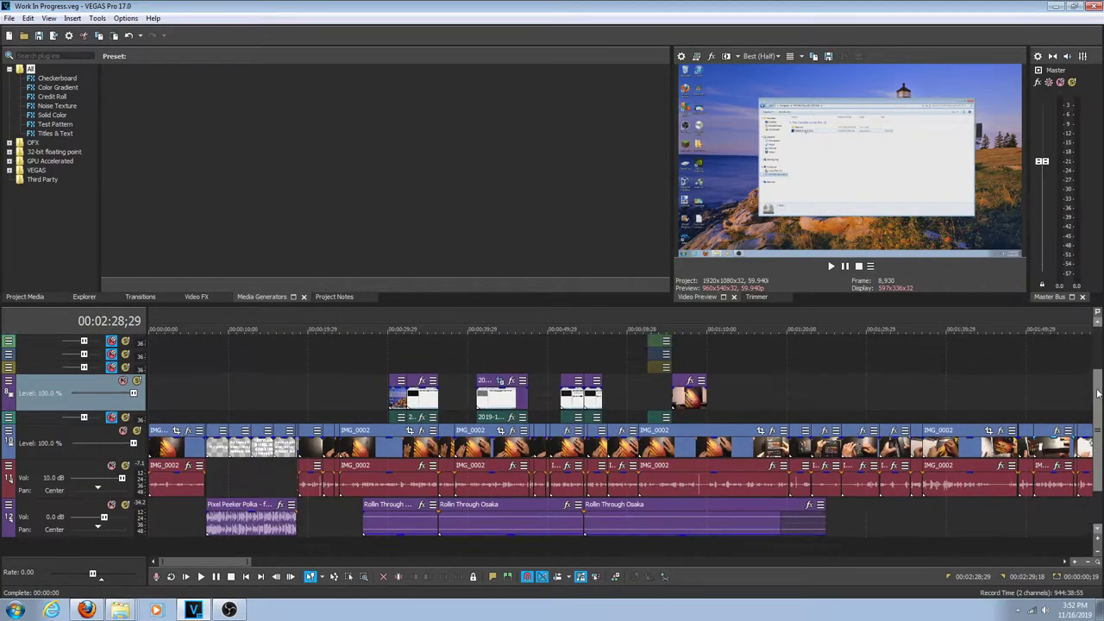
scroll(645, 447, "down", 4)
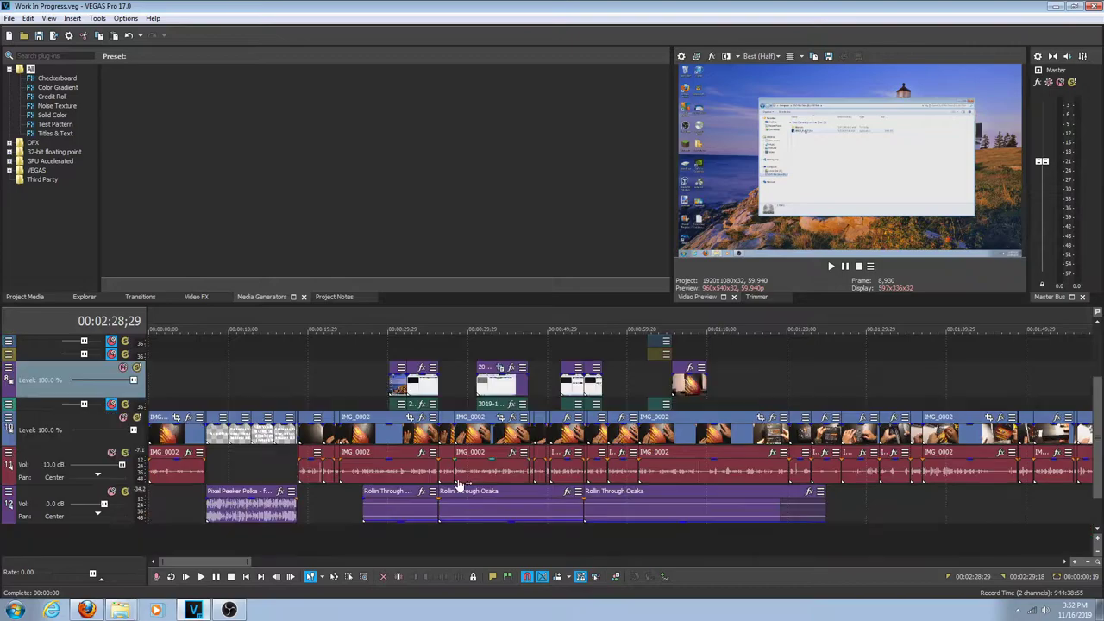
left_click_drag(170, 565, 297, 561)
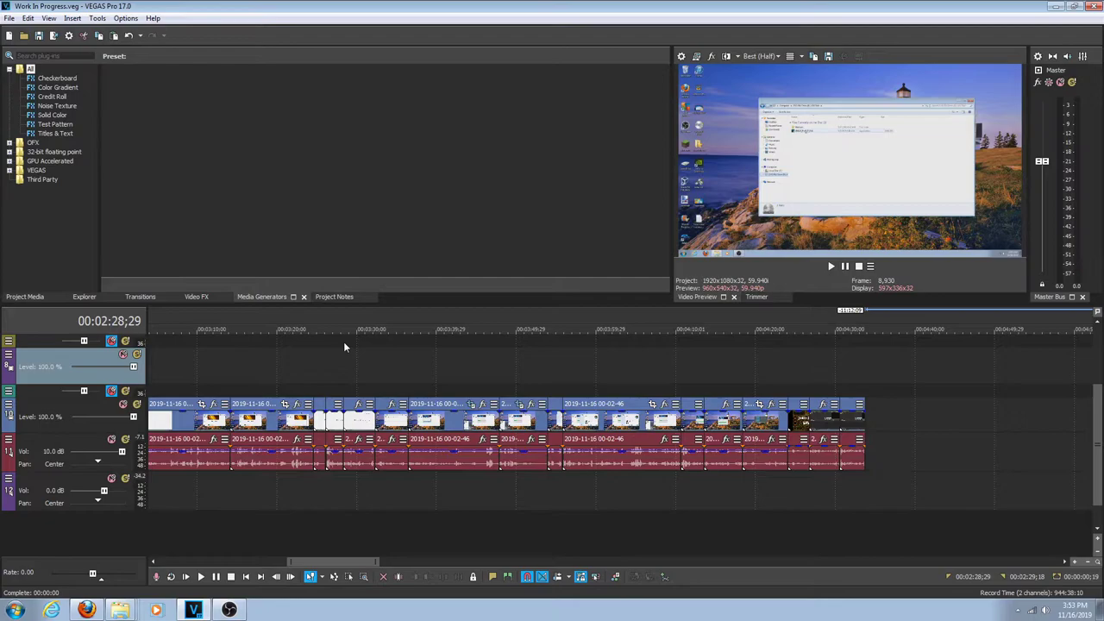
- Select the Third Party media generators group and scroll the timeline back slightly
left_click(36, 180)
left_click_drag(367, 561, 319, 561)
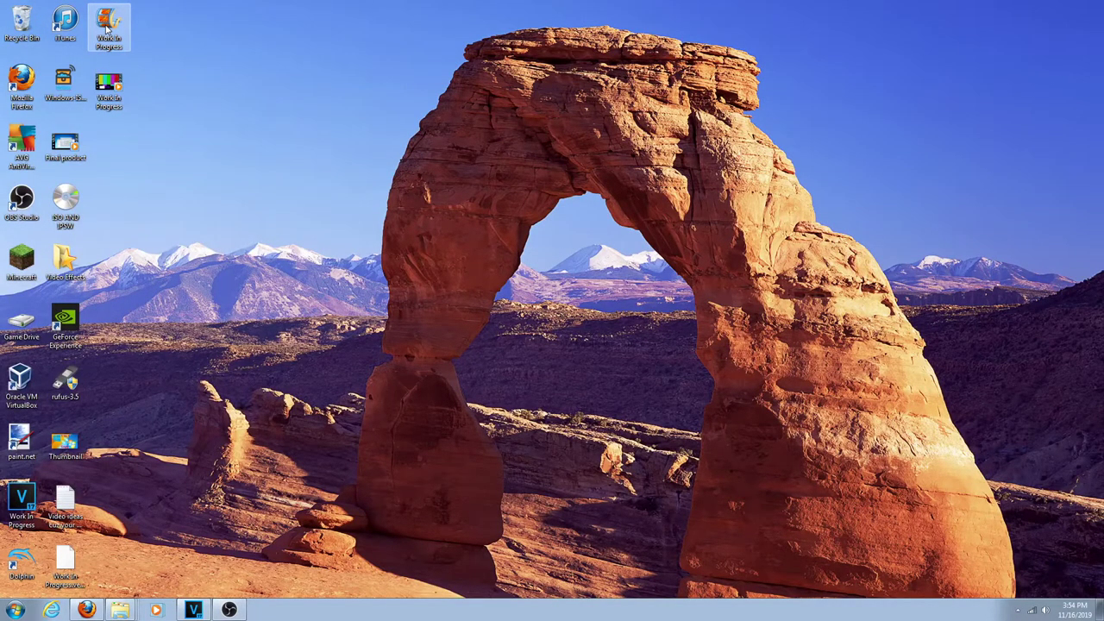
left_click(194, 610)
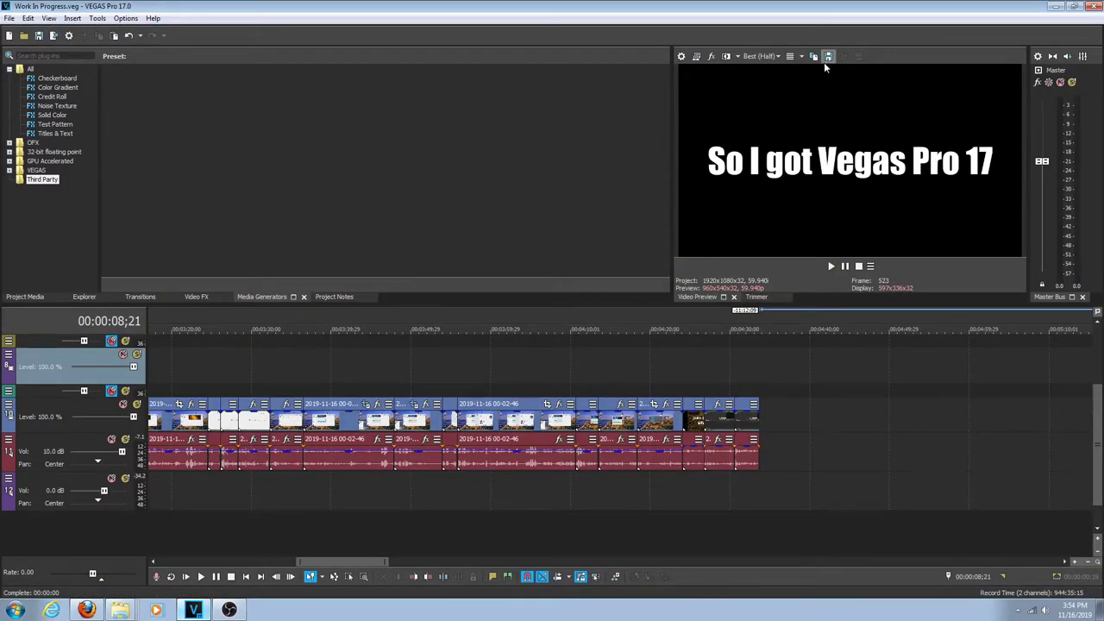
left_click(83, 298)
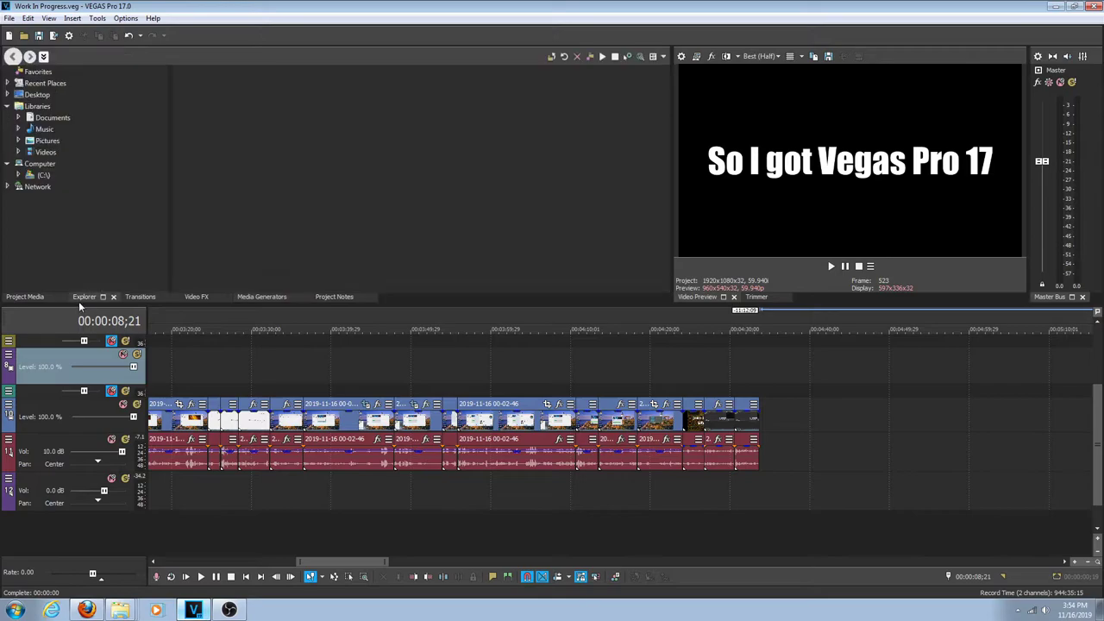
left_click(133, 299)
left_click(198, 298)
left_click(256, 298)
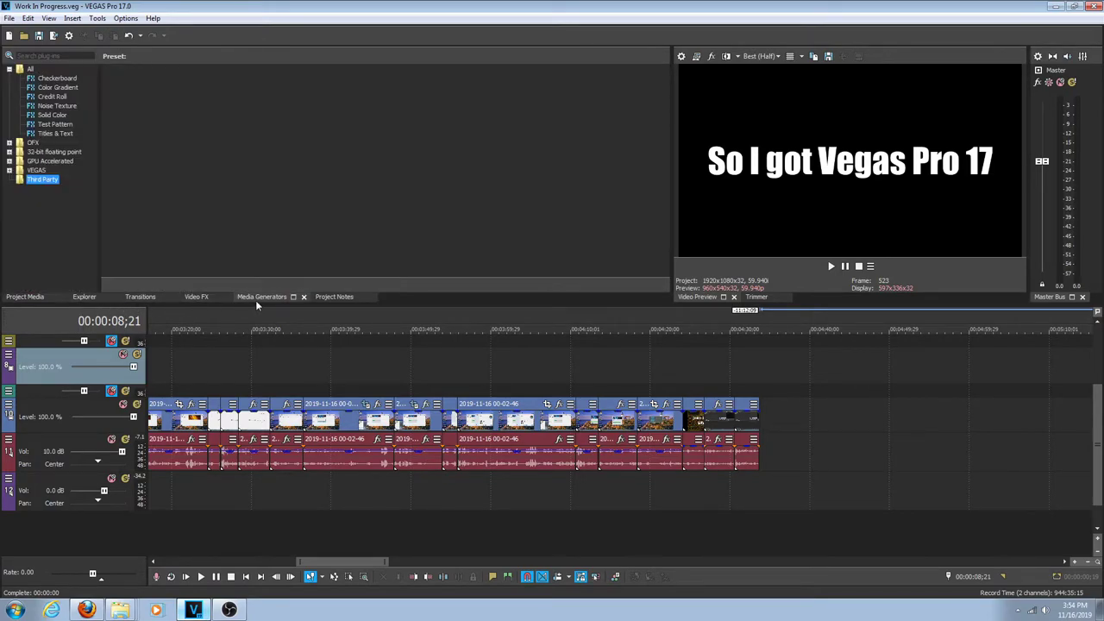
left_click(334, 297)
left_click(1099, 608)
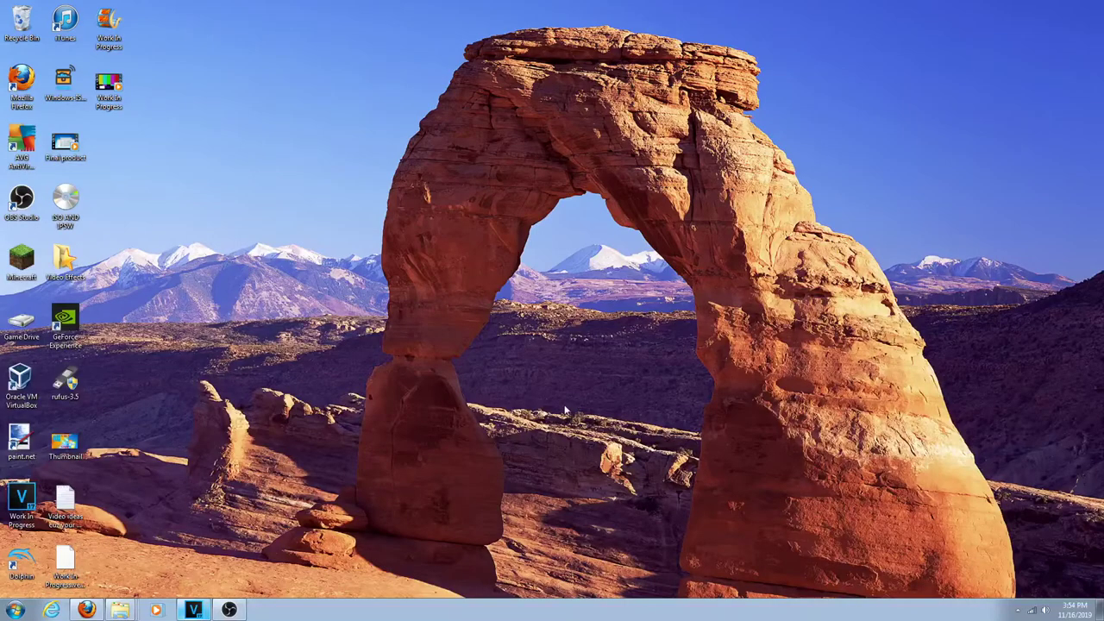